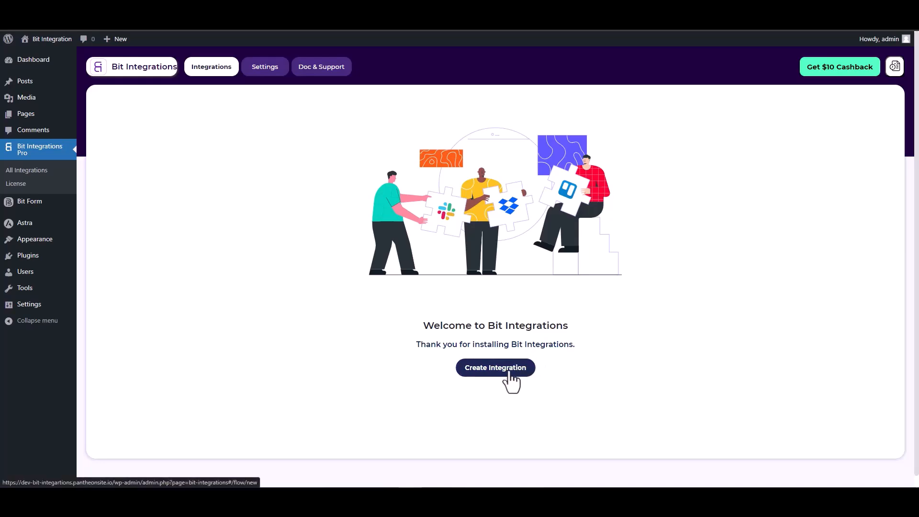
Choose SiteOrigin Widgets as the integration's trigger and start fetching its form data.
text(sit)
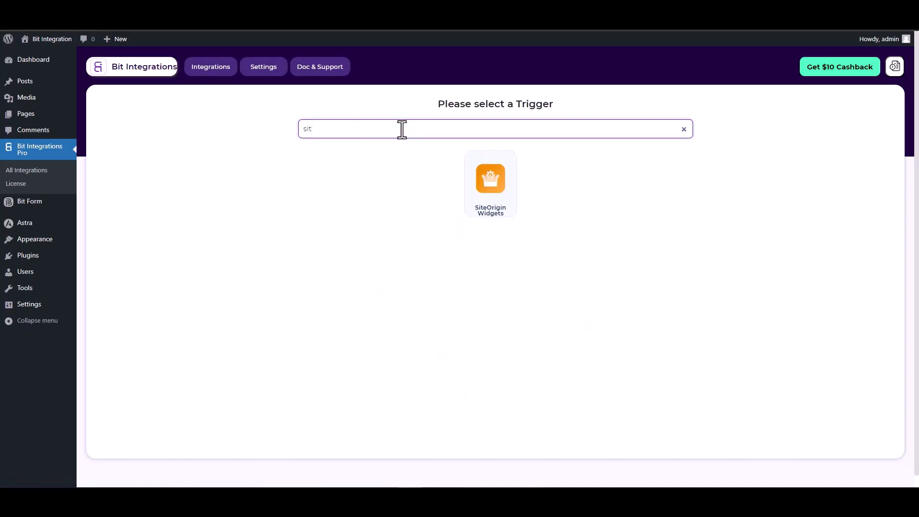
click(501, 208)
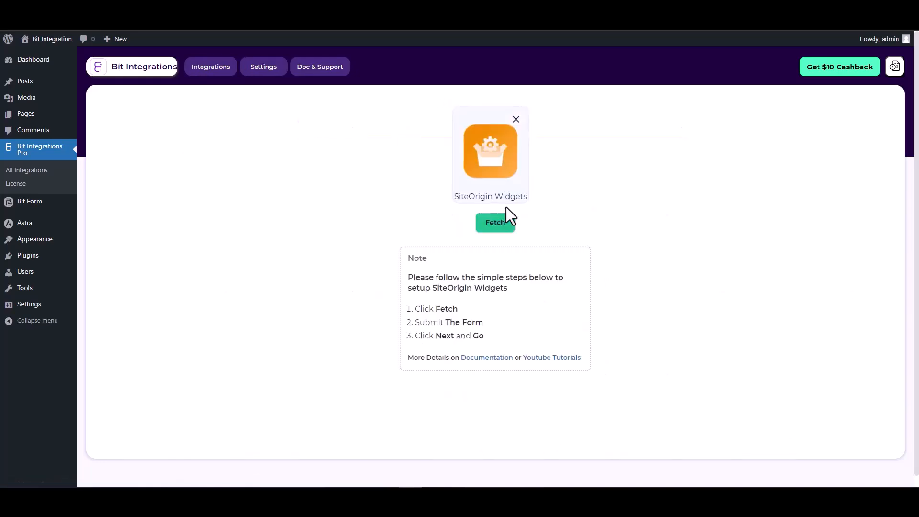
click(494, 228)
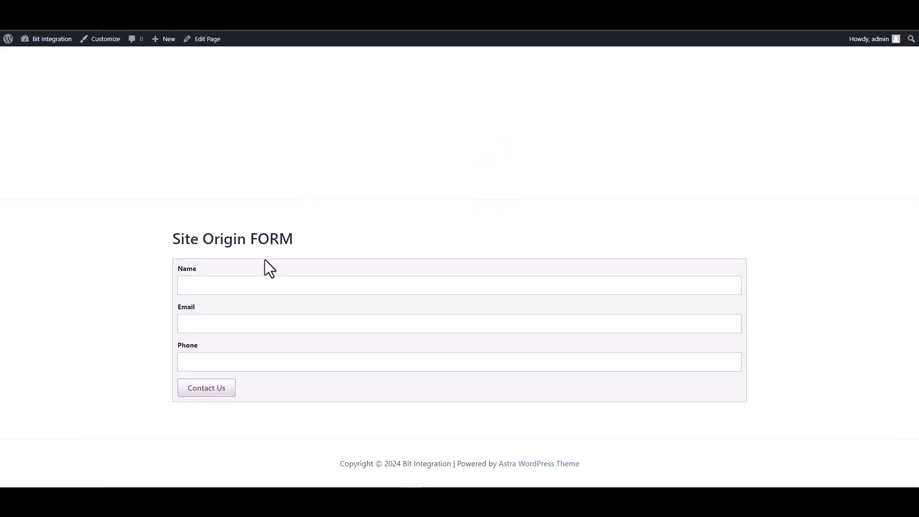
Fill in the Site Origin FORM with the name "test", a test e-mail address and a phone number, and submit it.
click(308, 287)
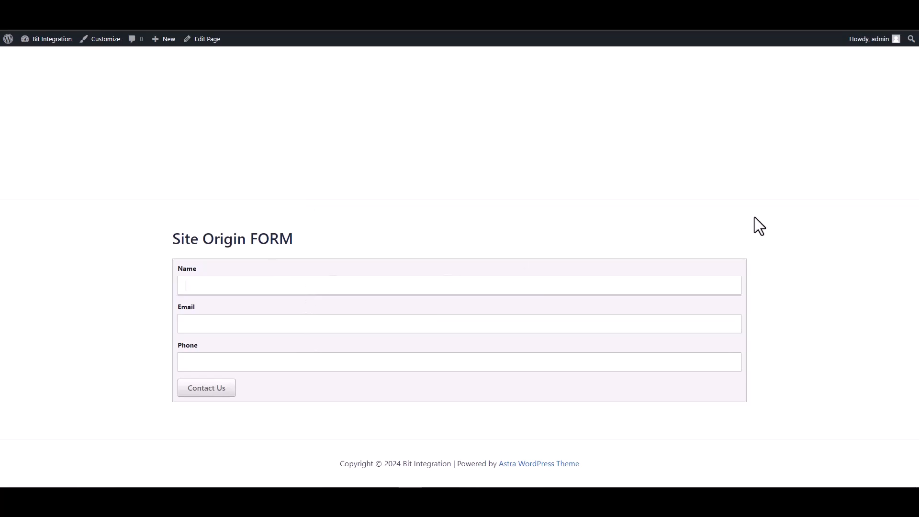
click(619, 319)
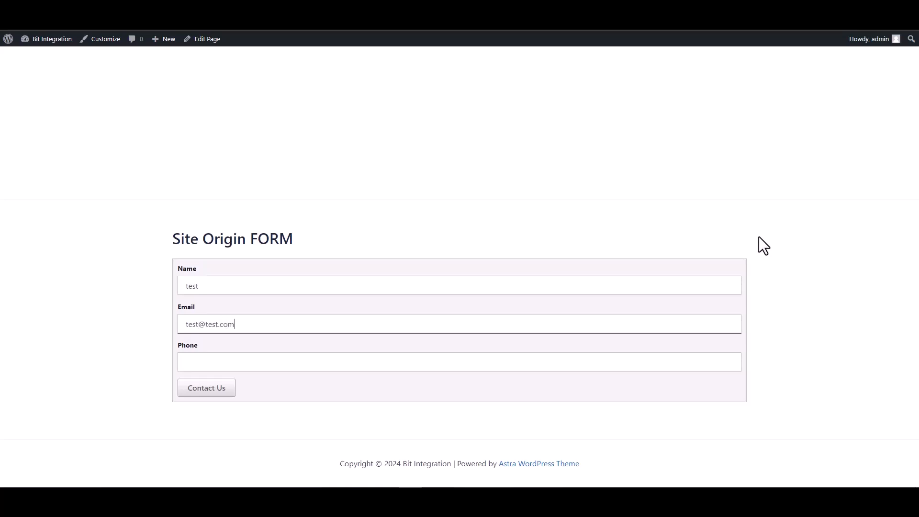
click(633, 363)
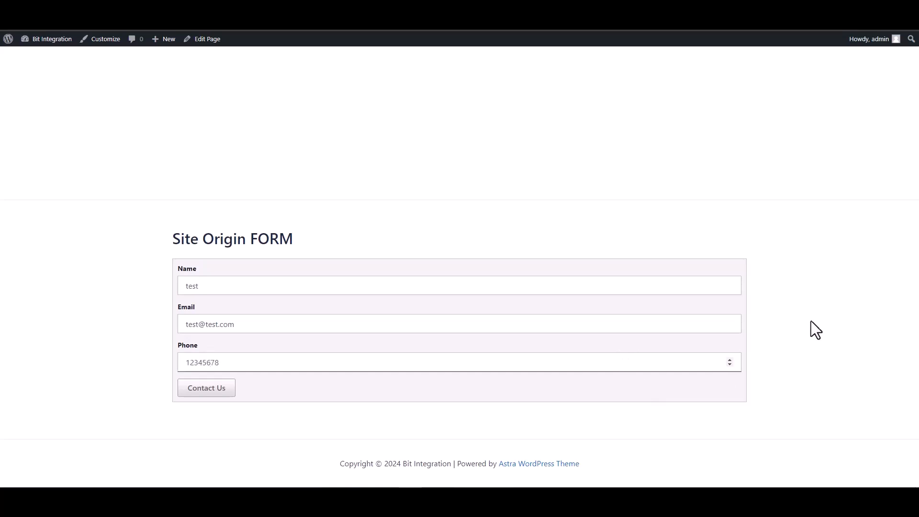
click(215, 390)
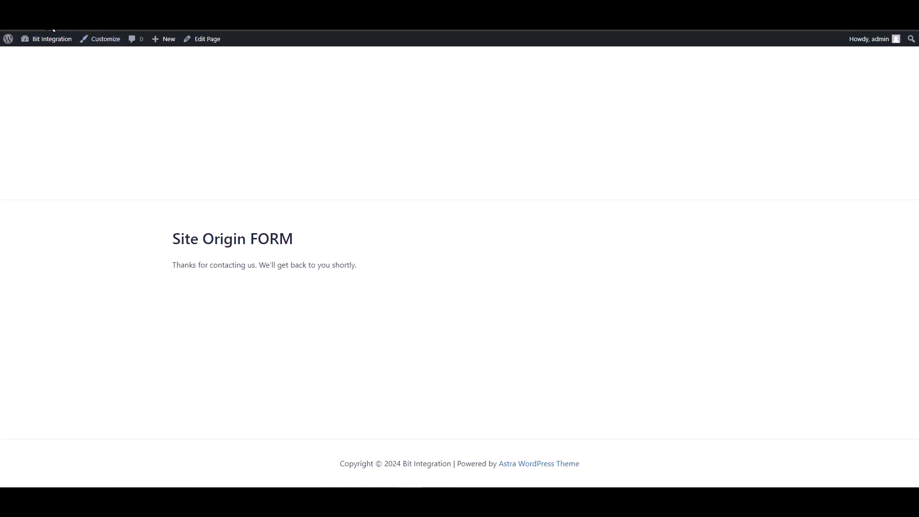
Return to the fetched SiteOrigin Widgets trigger and set WPWebhooks as the integration's action.
click(402, 5)
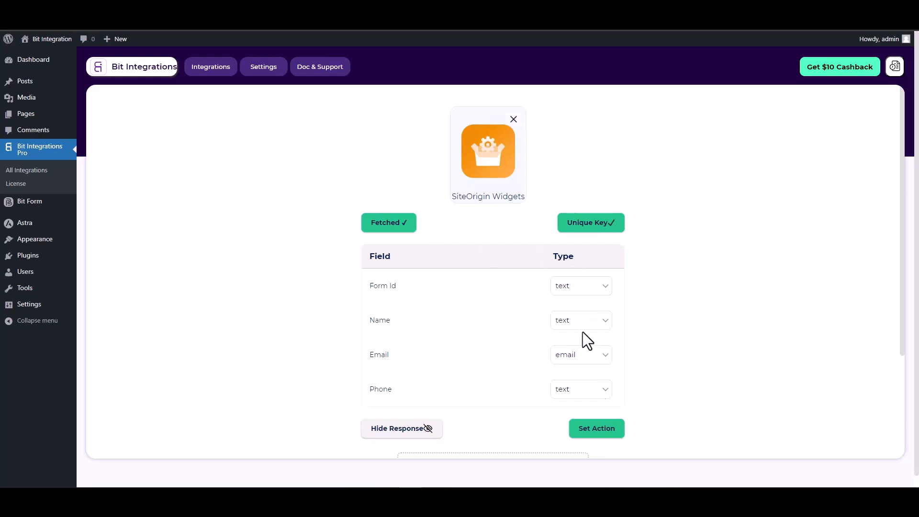
click(597, 432)
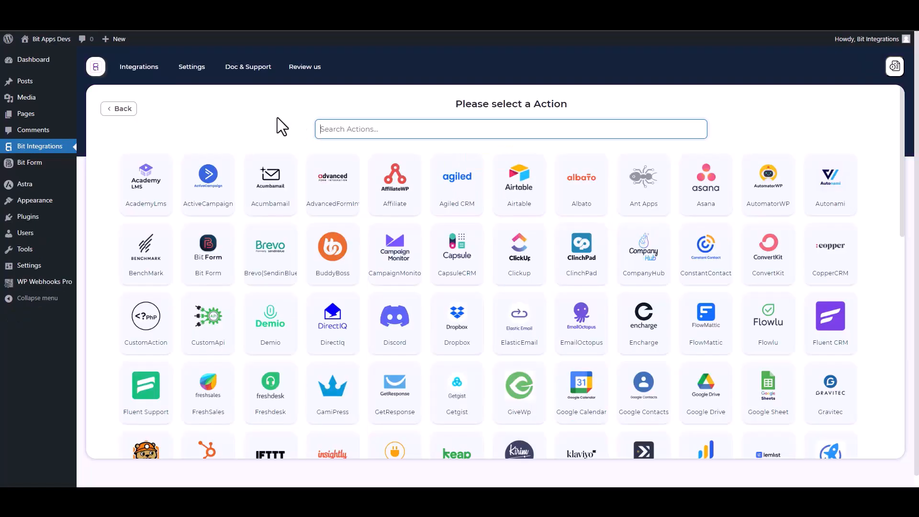
text(wp)
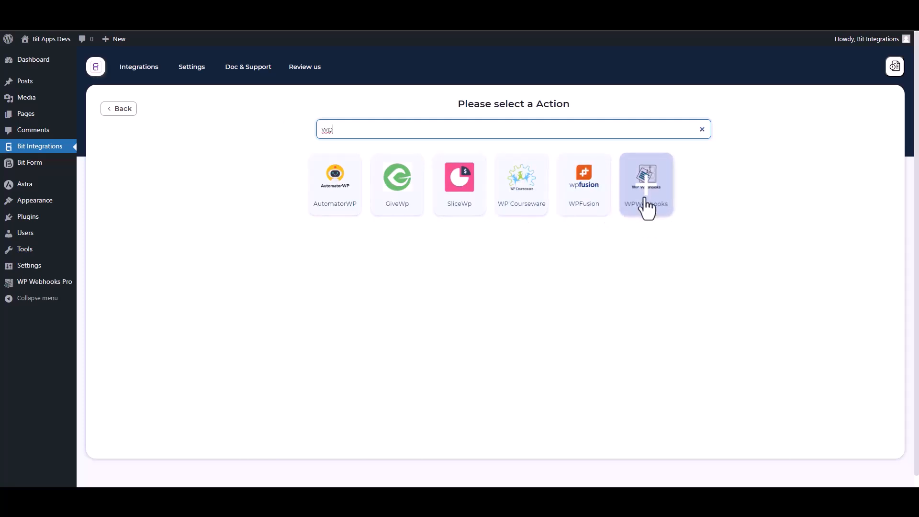
click(660, 216)
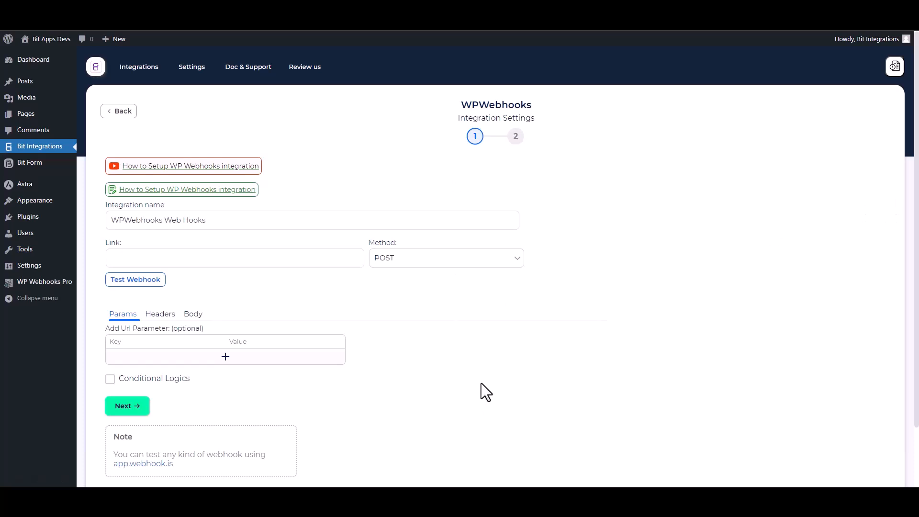
Create an automation flow named "Bit Integrations" in WP Webhooks Pro.
click(45, 281)
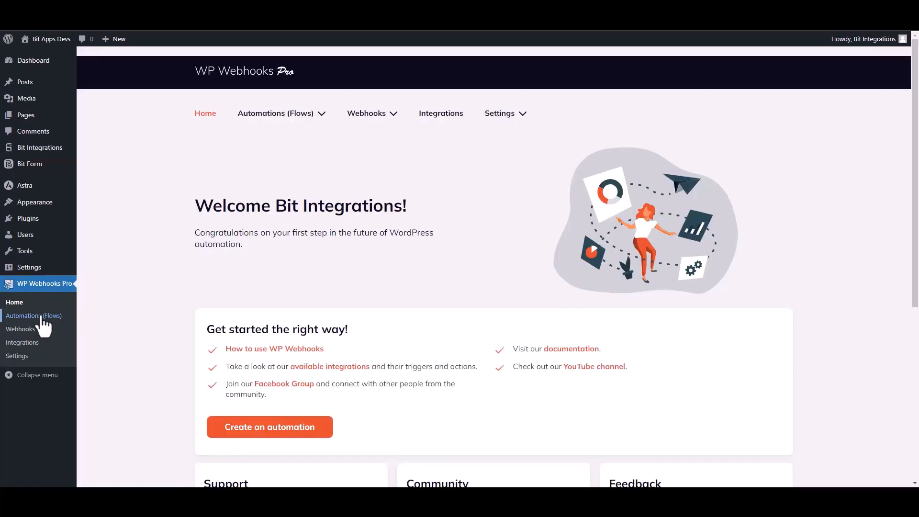
click(40, 318)
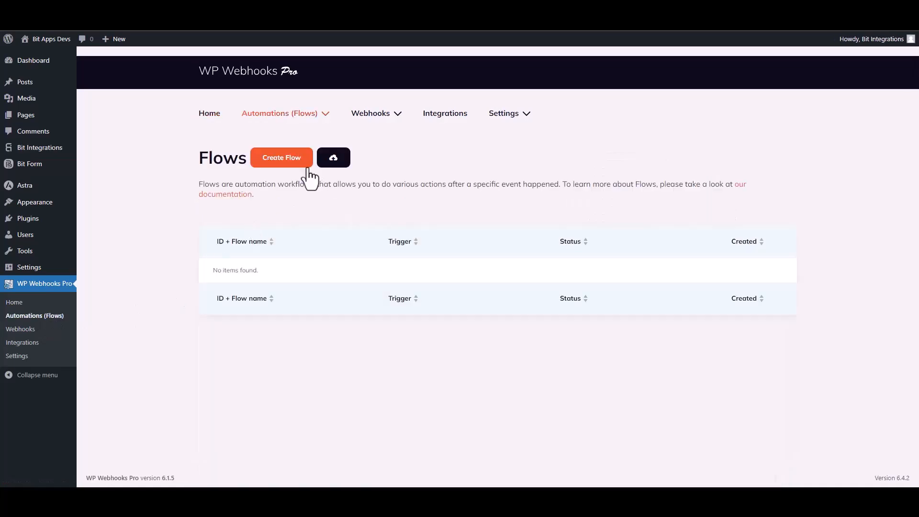
click(286, 163)
click(385, 120)
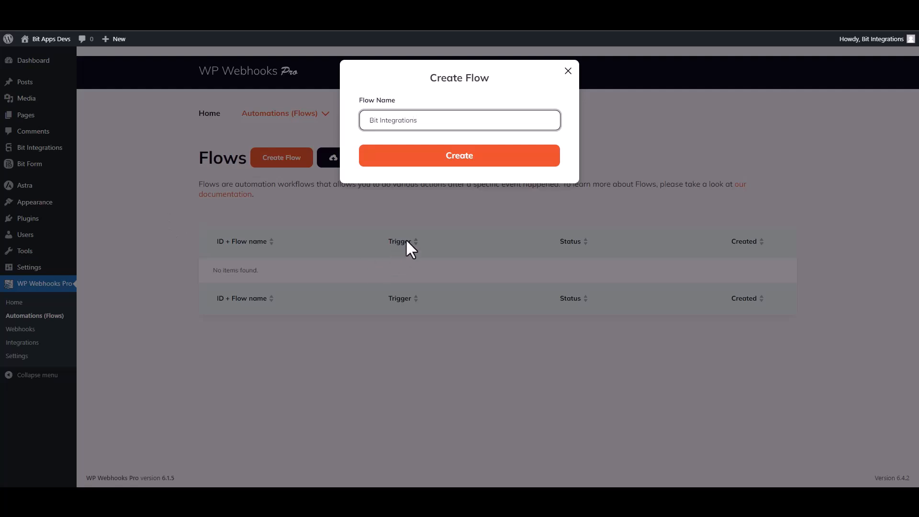
click(458, 165)
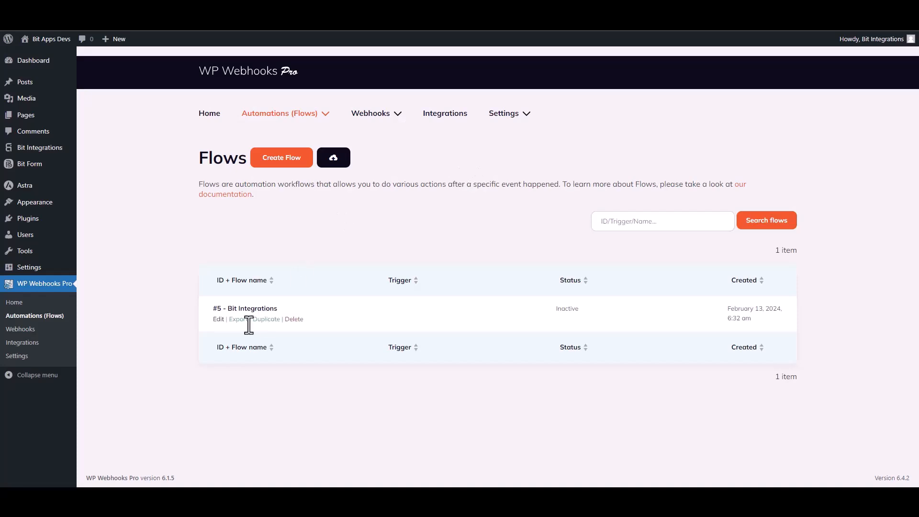
Edit the Bit Integrations flow and give it a Webhooks trigger of the type "HTTP request received".
click(215, 320)
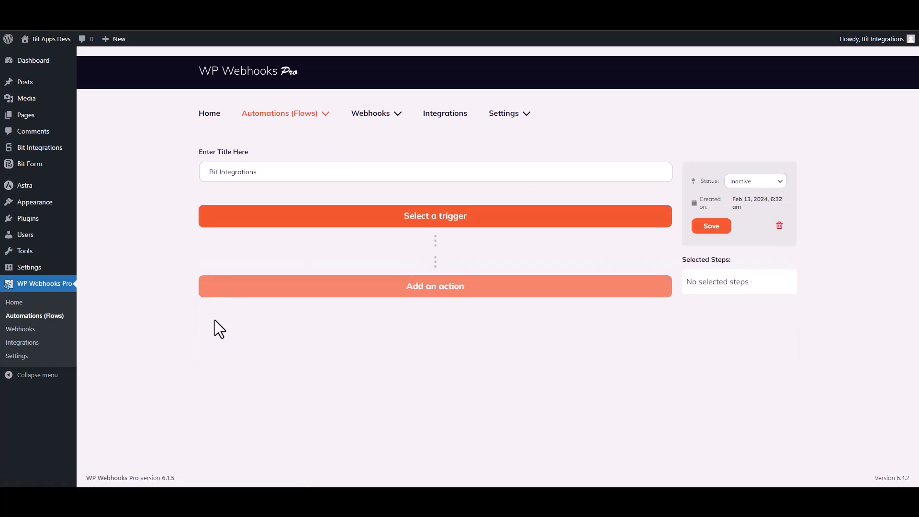
click(459, 222)
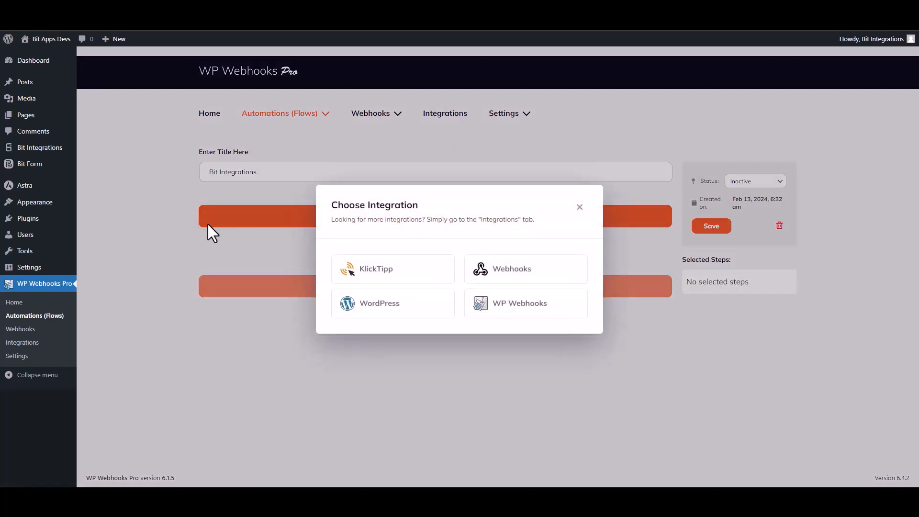
click(515, 271)
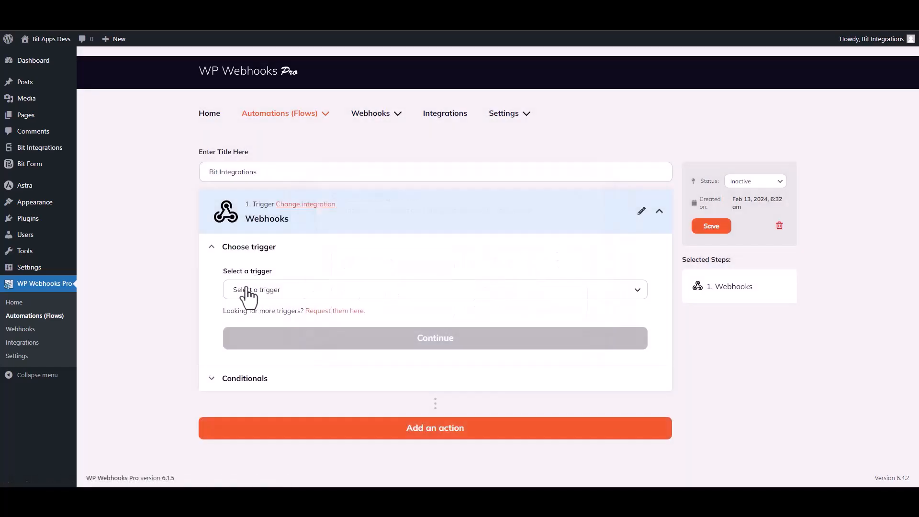
click(276, 292)
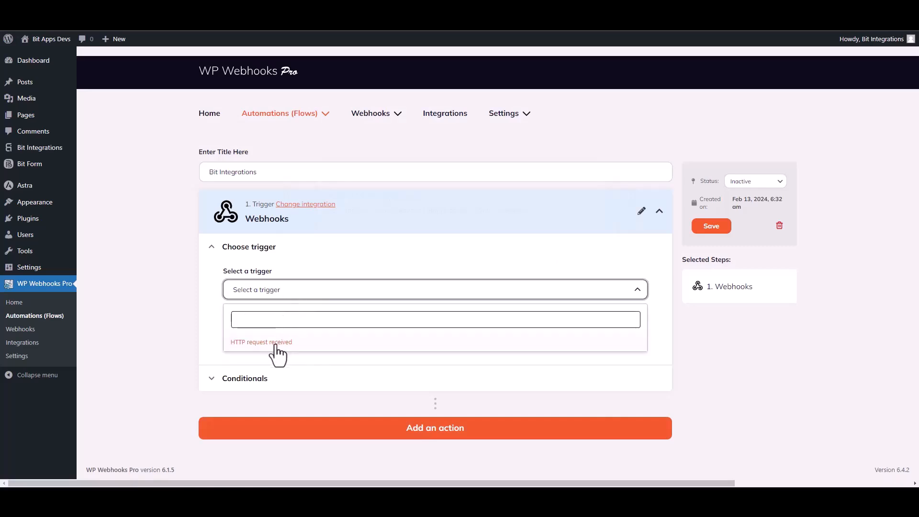
click(279, 352)
click(427, 353)
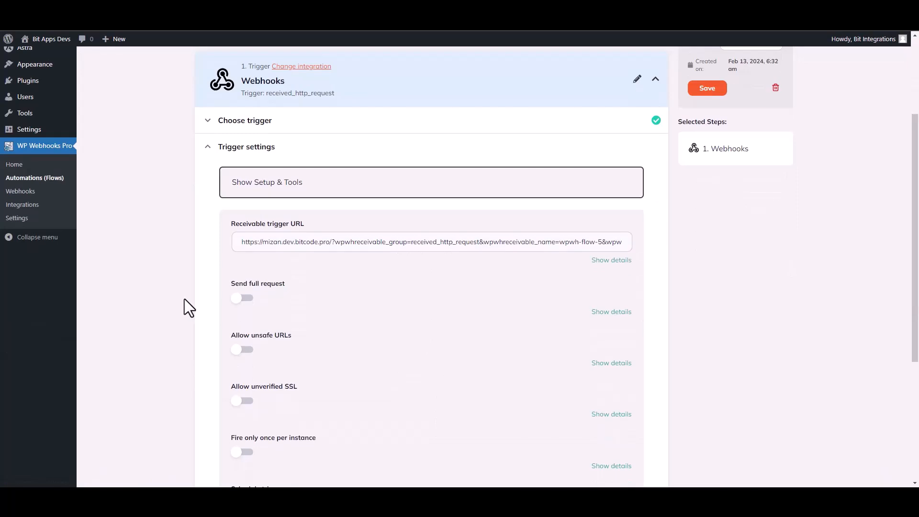
Copy the flow's receivable trigger URL, including its access token, into the WPWebhooks integration's Link field.
triple_click(366, 242)
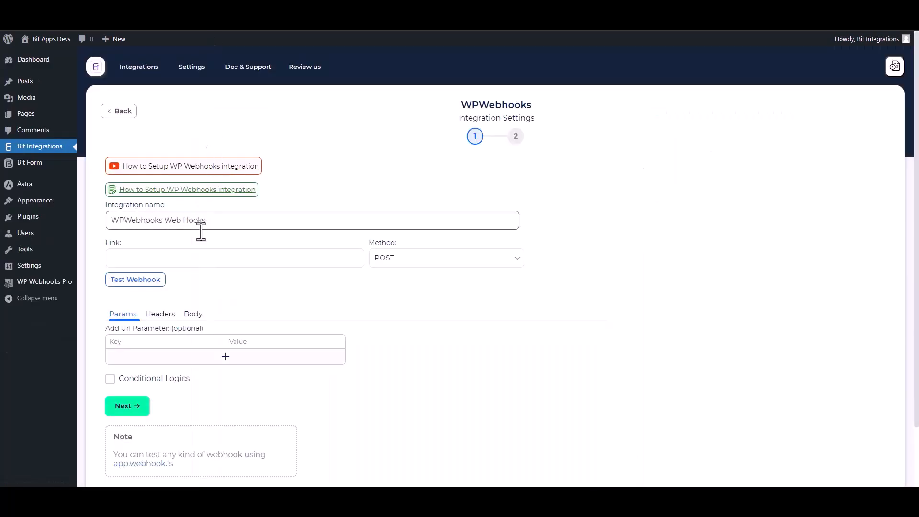
click(157, 257)
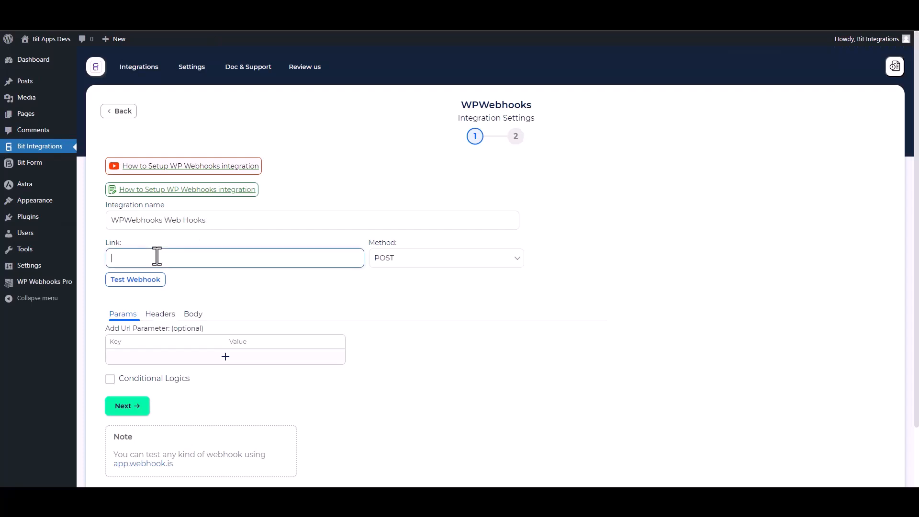
key(ctrl+v)
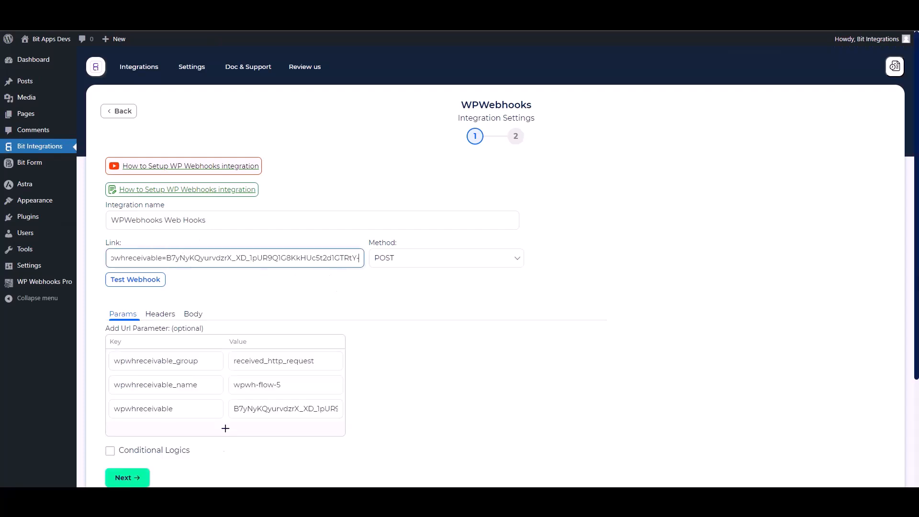
Set the request body to send all data as application/json and test the webhook.
scroll(893, 294, down, 1)
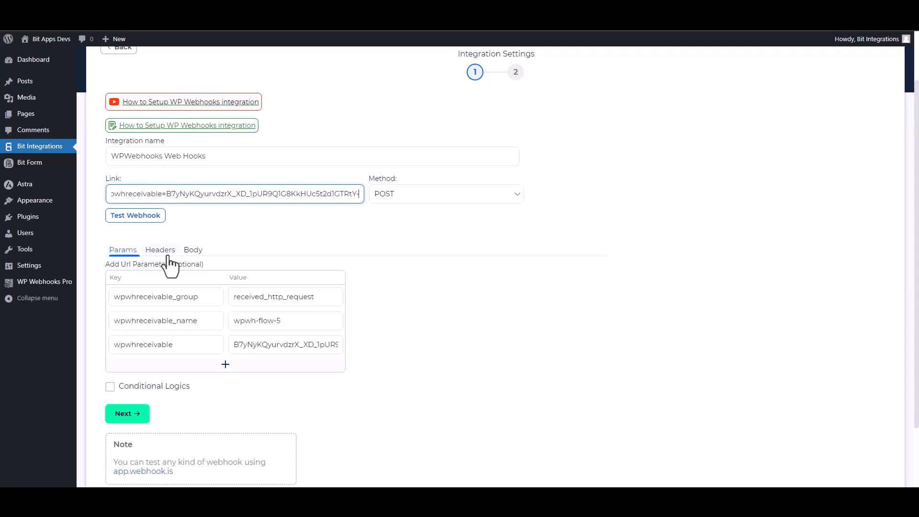
click(198, 253)
click(123, 275)
click(193, 310)
click(168, 339)
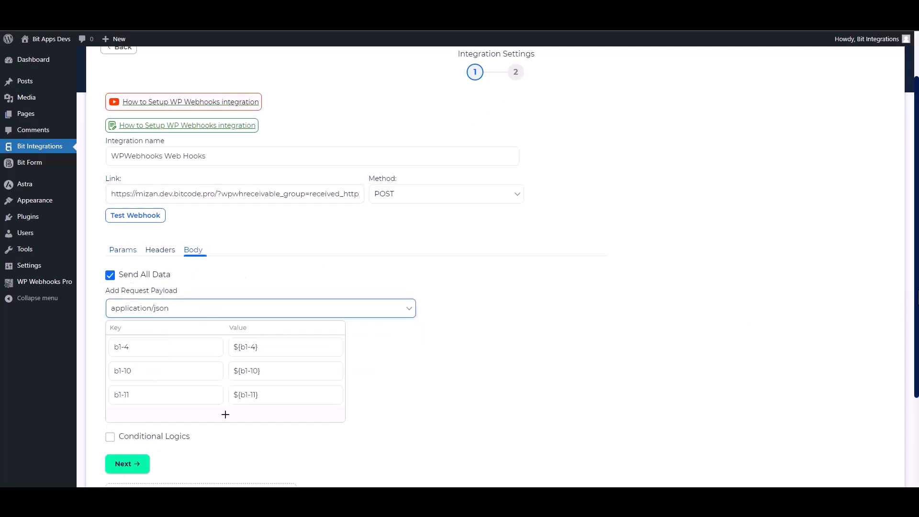
scroll(746, 316, down, 1)
drag(918, 338, 918, 346)
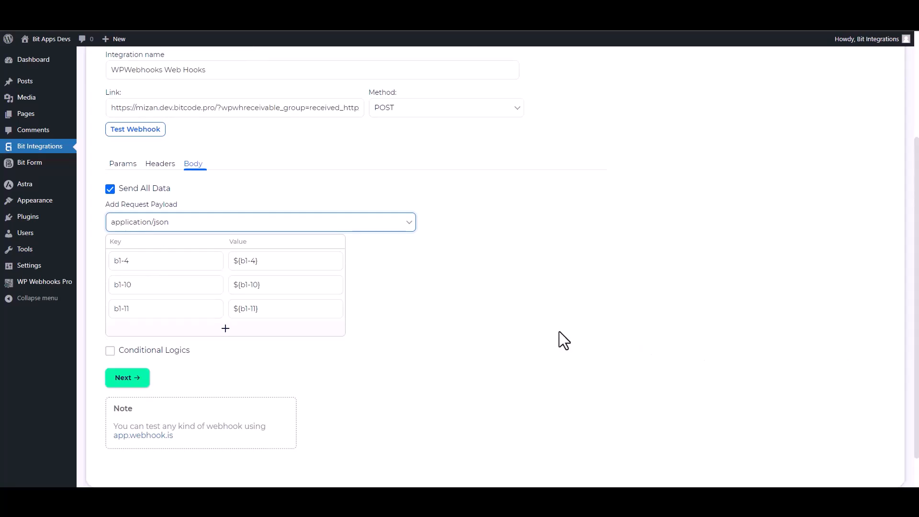
click(155, 134)
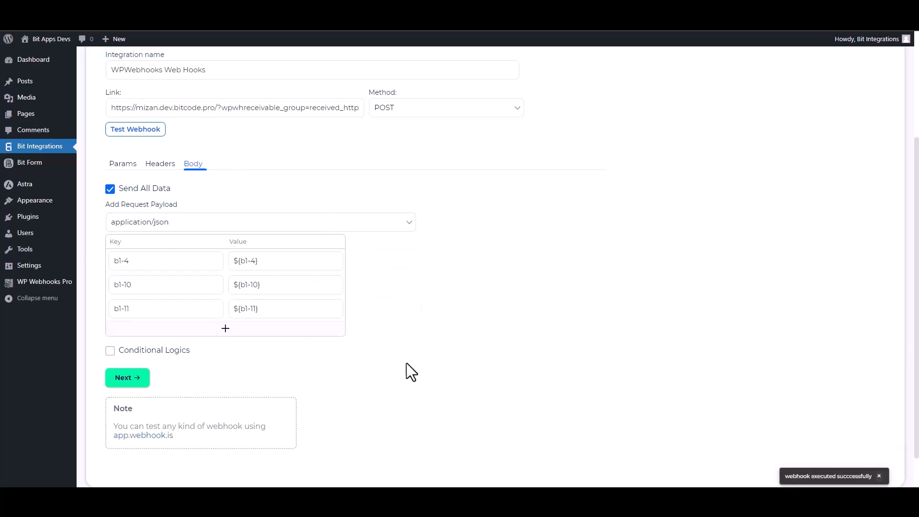
click(138, 357)
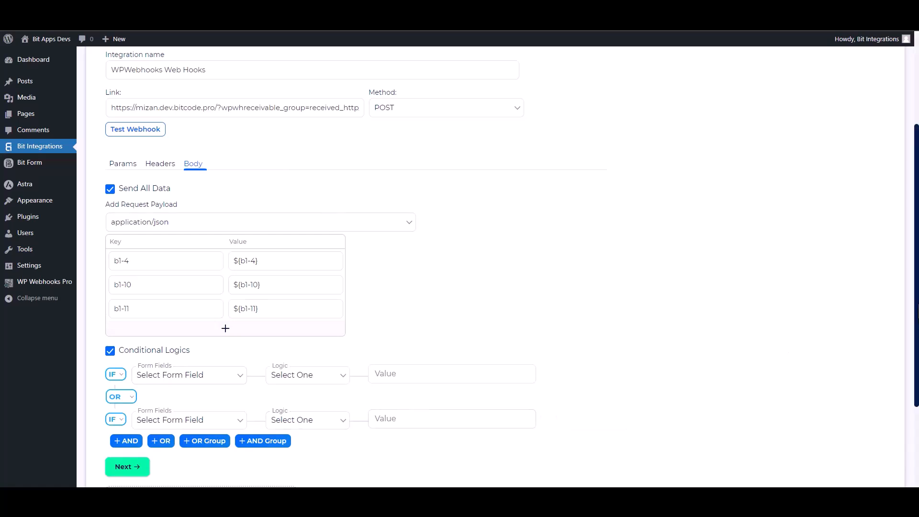
scroll(857, 369, down, 2)
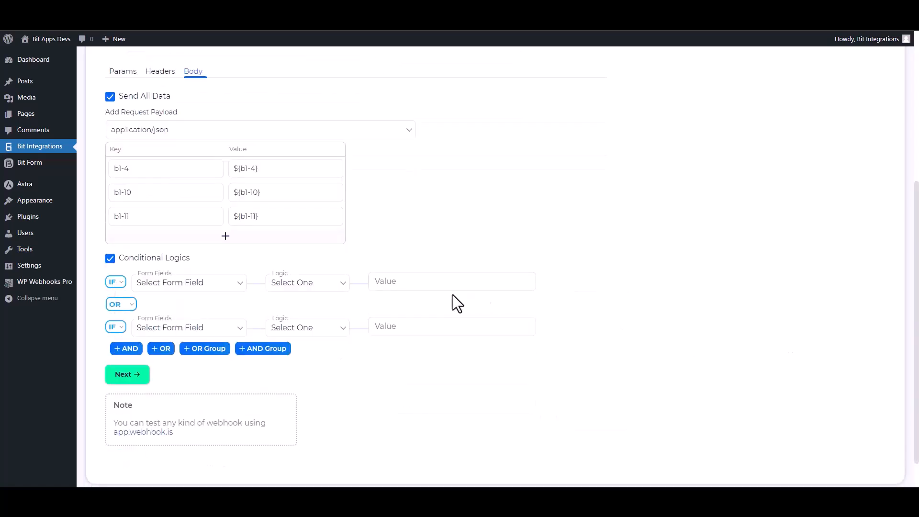
click(110, 258)
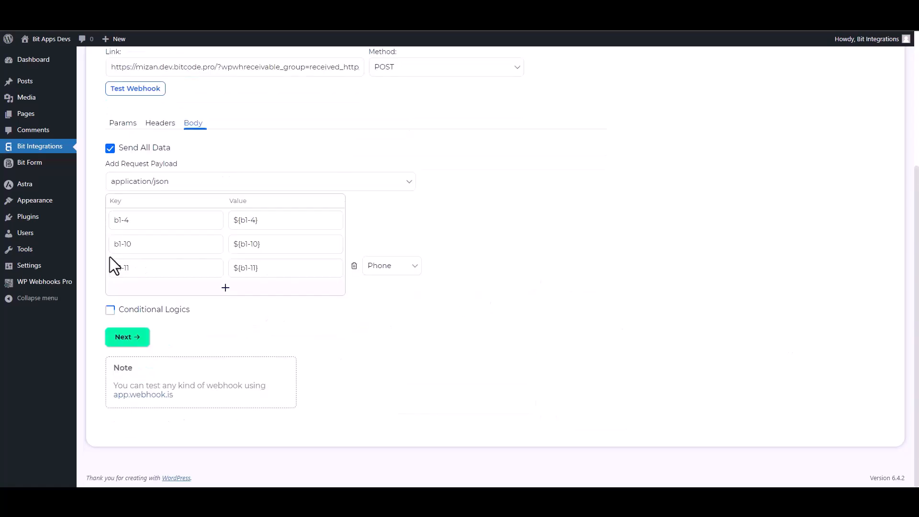
Proceed past the WPWebhooks integration settings and finish the integration.
click(139, 338)
click(484, 197)
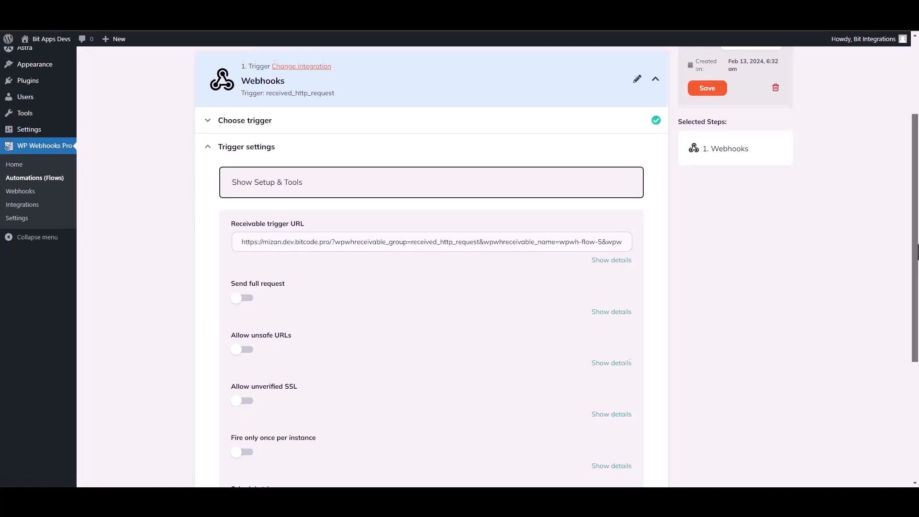
Save the Webhooks trigger's settings and load Log #18 through "Get log data" as its test data.
scroll(459, 267, down, 3)
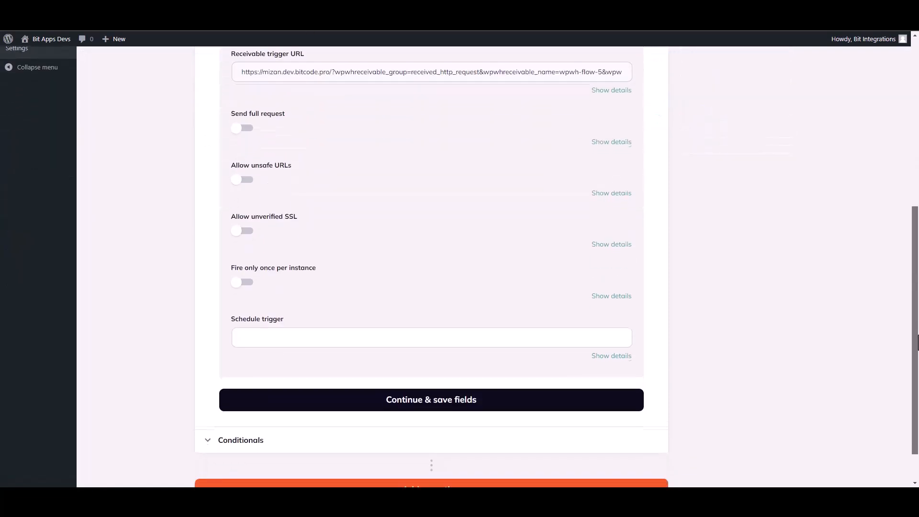
click(424, 403)
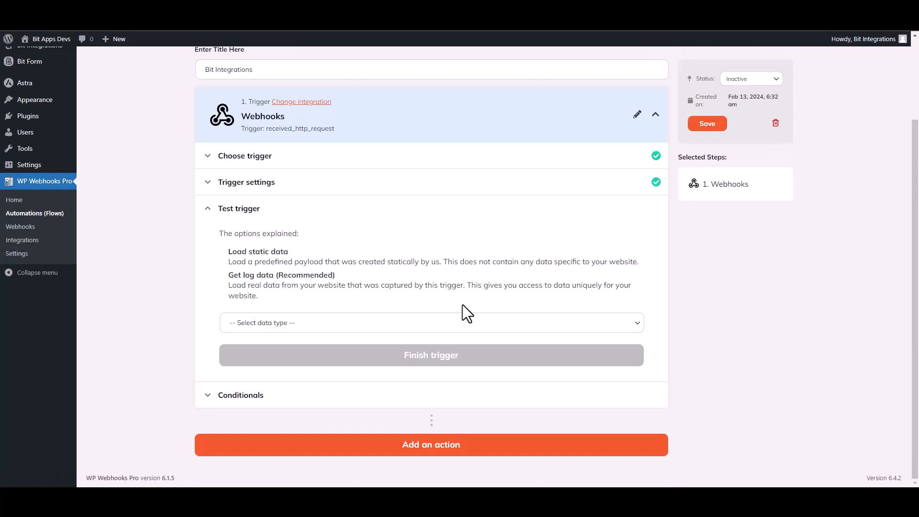
click(287, 324)
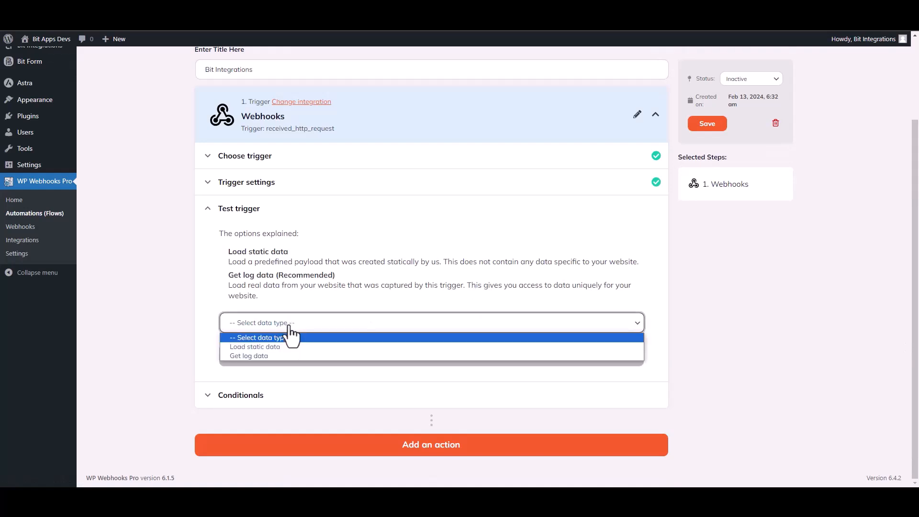
click(261, 357)
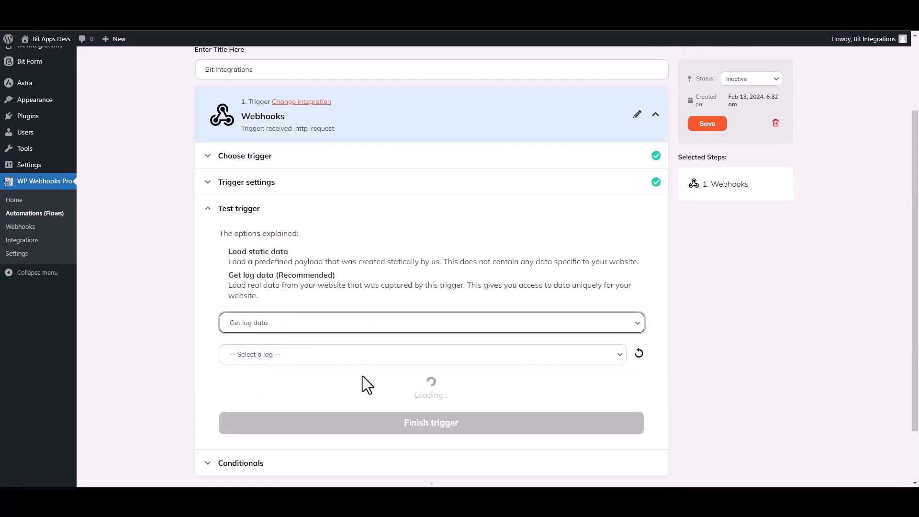
click(481, 358)
click(300, 378)
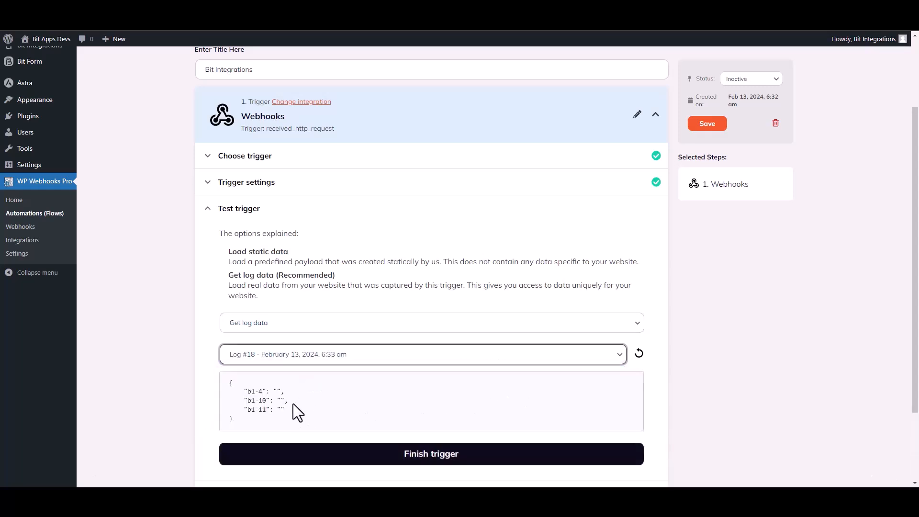
Review the payload captured in the selected log and finish the trigger.
drag(285, 415, 235, 384)
click(410, 412)
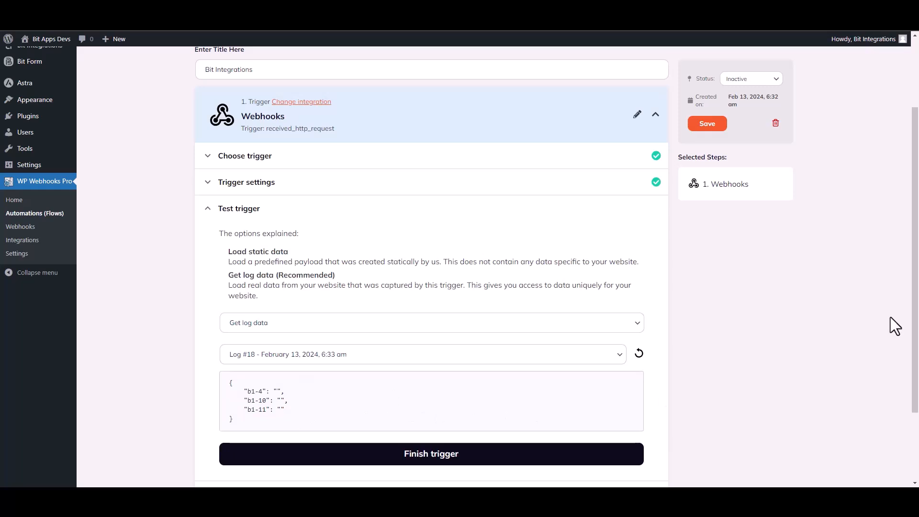
scroll(556, 358, down, 2)
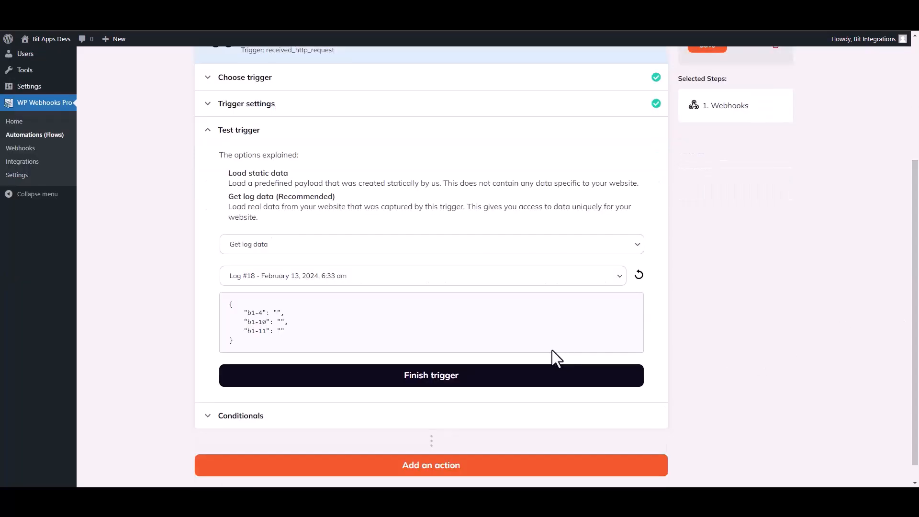
click(438, 383)
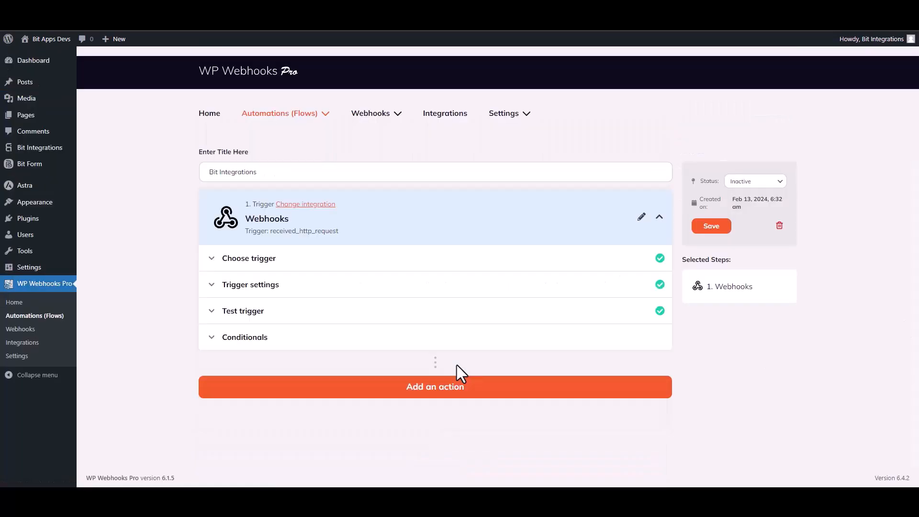
Add a WordPress action to the flow with the "Create user" action and continue to its settings.
click(436, 390)
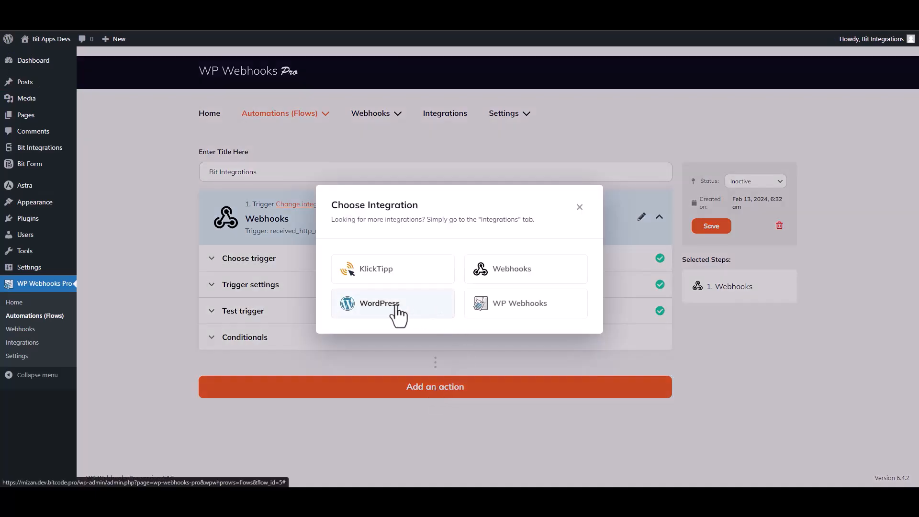
click(395, 310)
scroll(399, 316, down, 5)
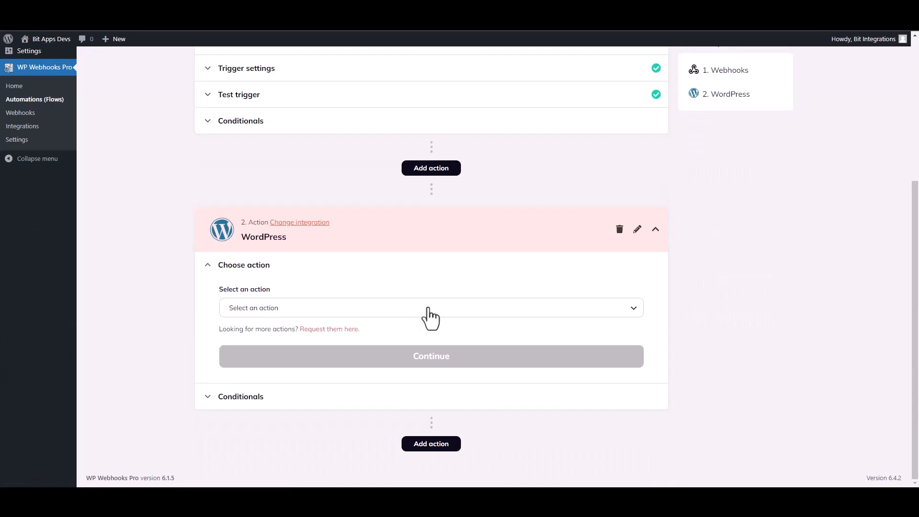
click(287, 310)
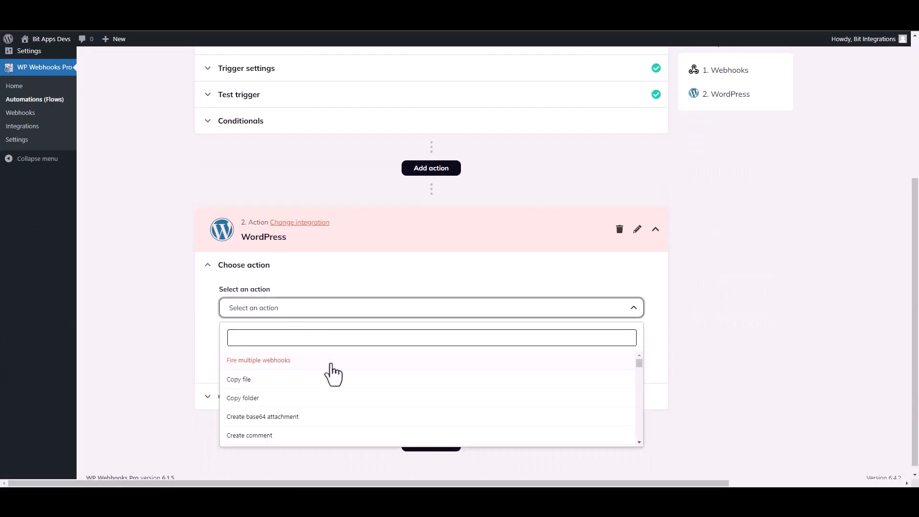
text(create u)
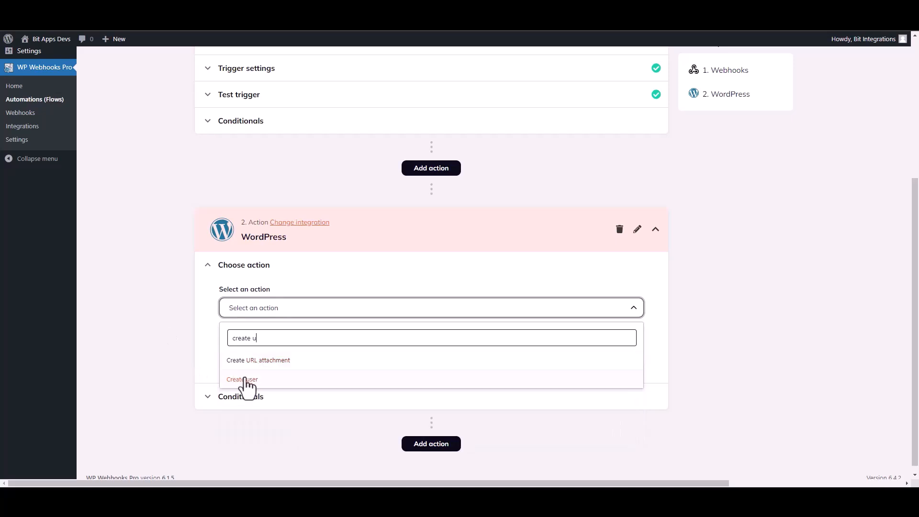
click(245, 381)
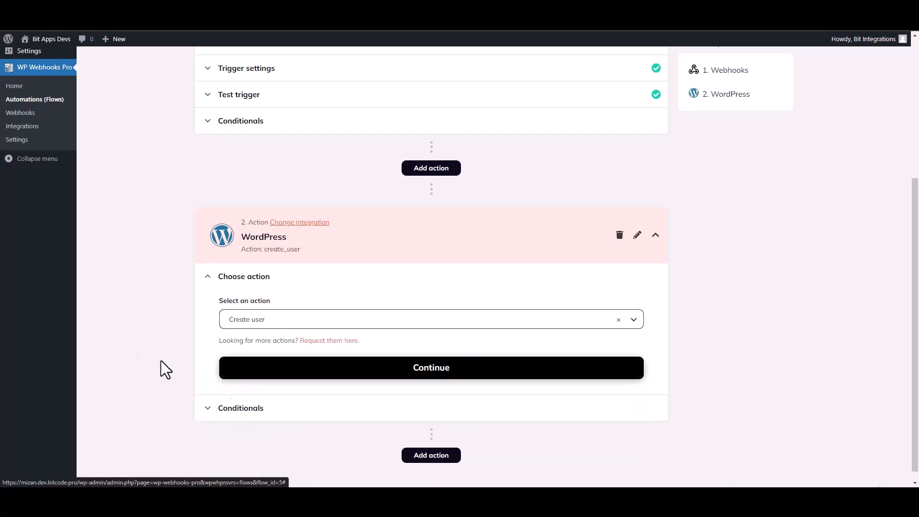
click(344, 369)
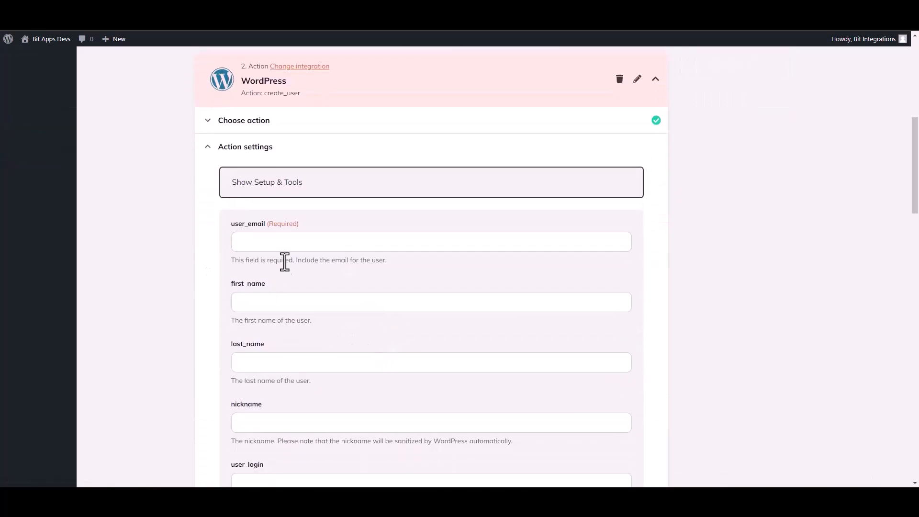
Map the action's user_email to {b1-4} and first_name to {b1-10} from the Webhooks trigger data.
click(265, 243)
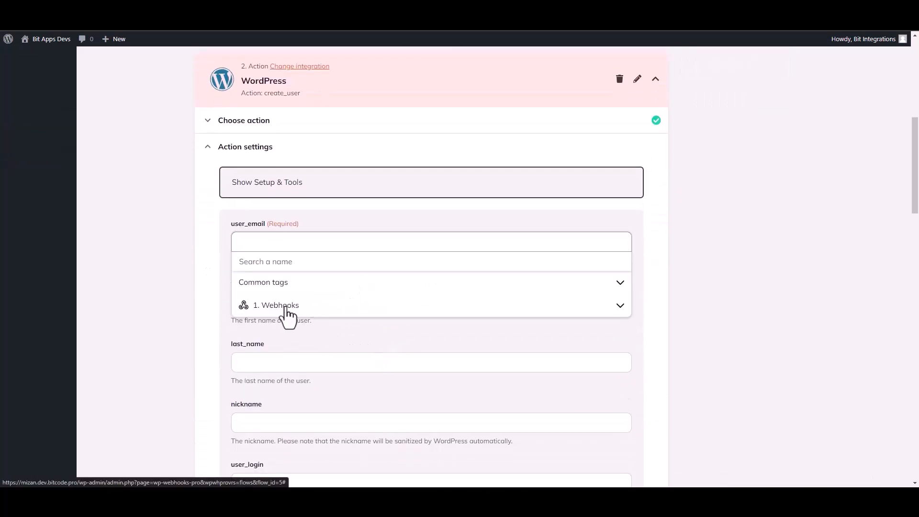
click(288, 309)
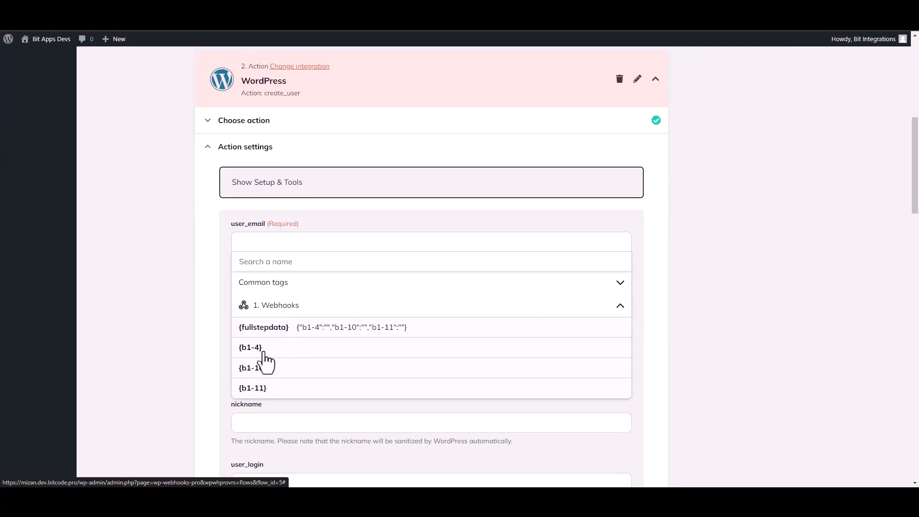
click(263, 352)
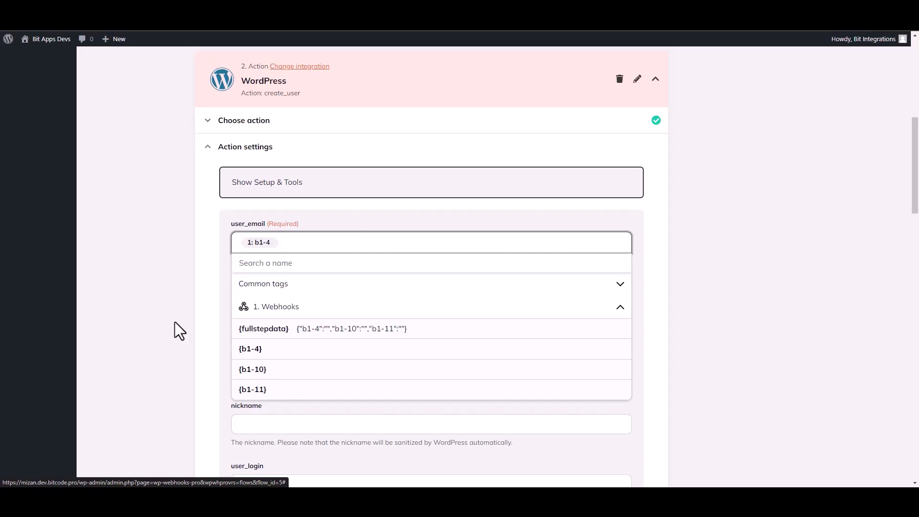
click(175, 322)
click(247, 307)
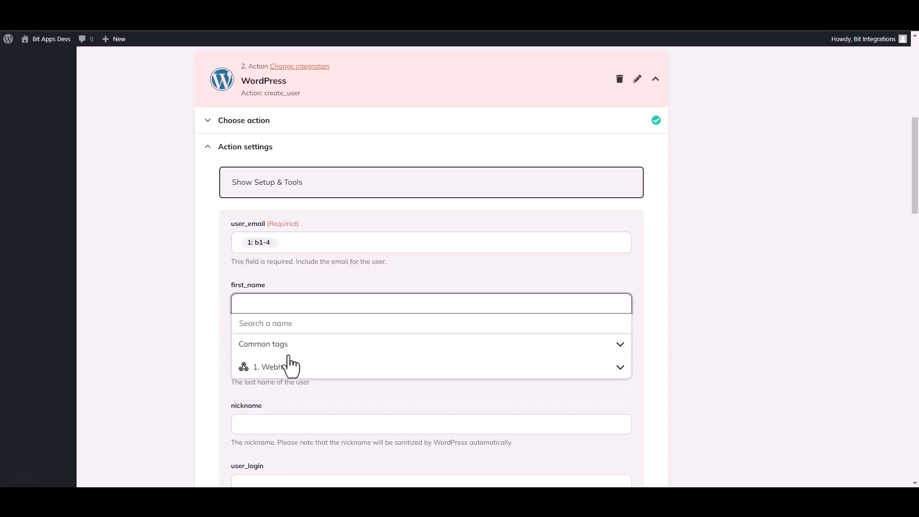
click(288, 373)
click(265, 433)
click(170, 353)
Save the Create user action's fields and test it by firing the webhook action in real time.
drag(918, 202, 918, 433)
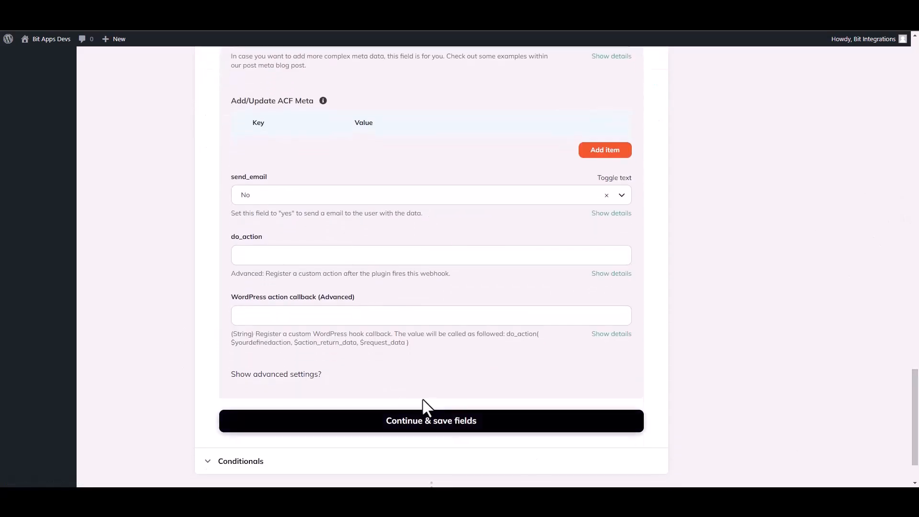
click(472, 428)
click(281, 325)
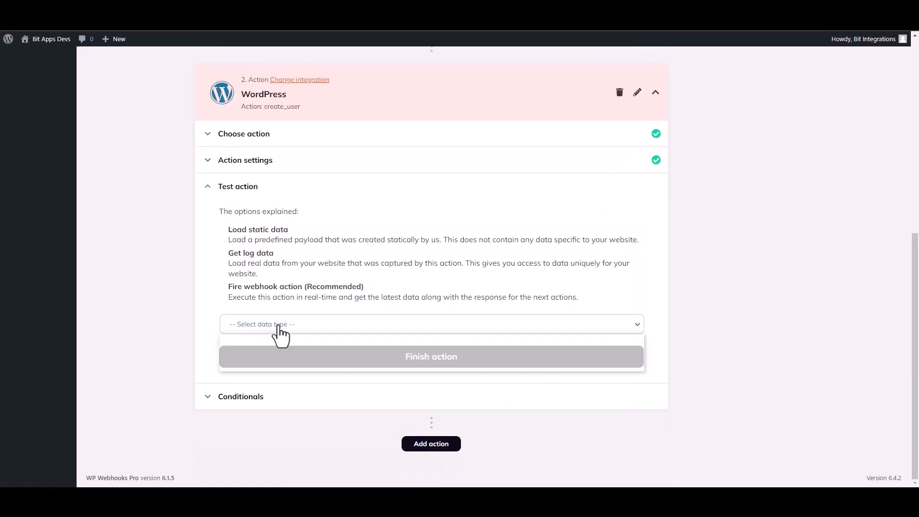
click(253, 366)
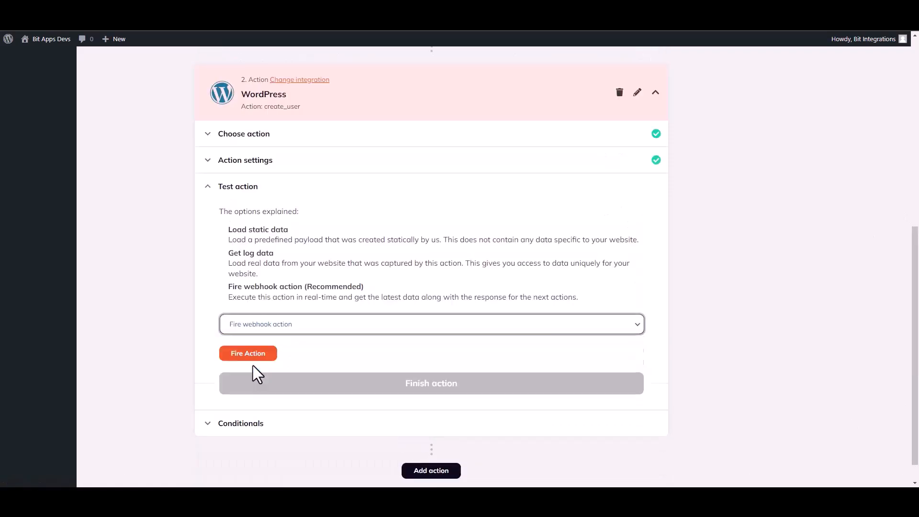
click(259, 357)
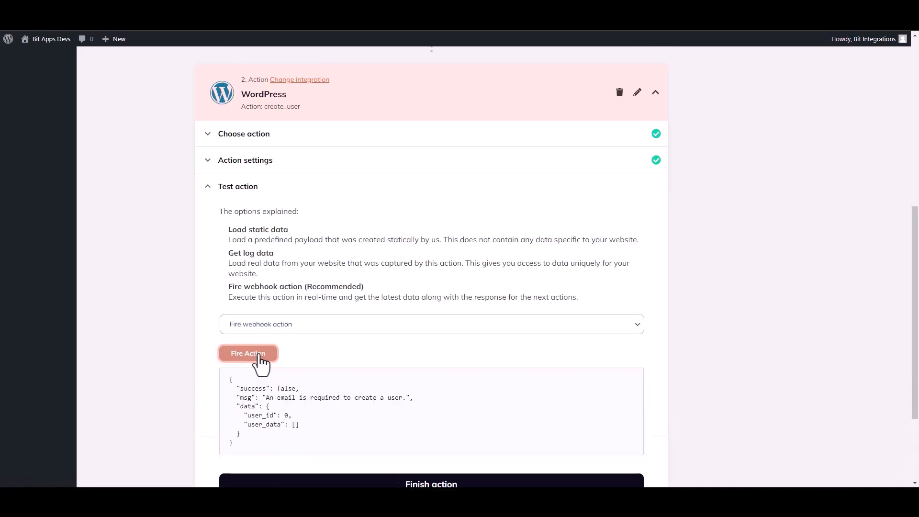
Review the response returned by the fired action and finish the WordPress action.
drag(241, 388, 267, 390)
click(492, 402)
drag(915, 311, 915, 367)
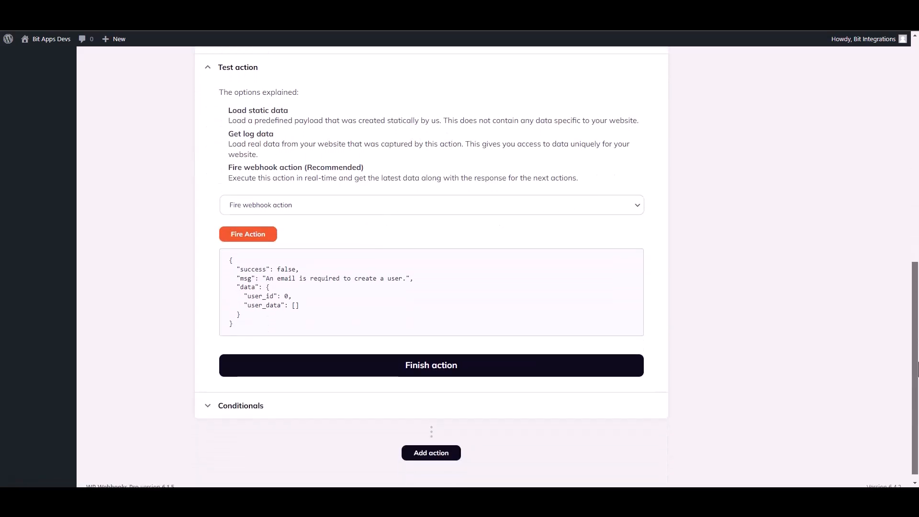
click(448, 368)
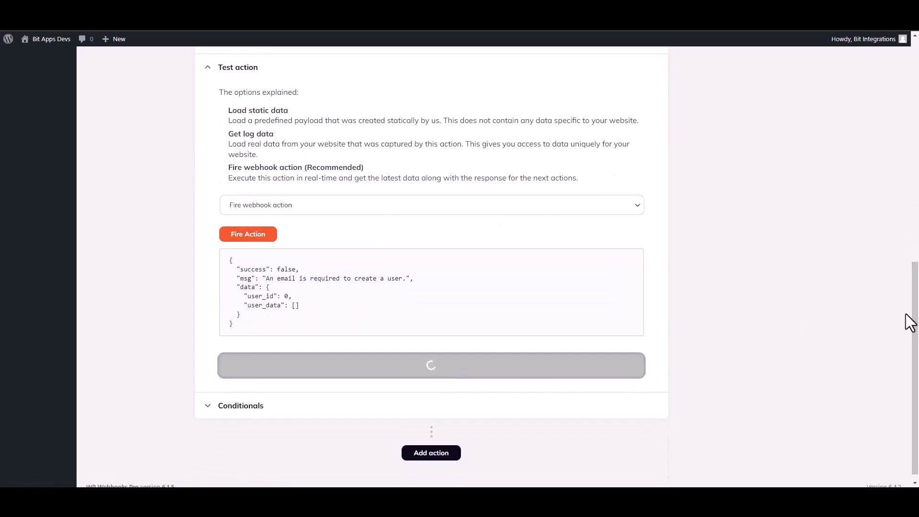
Set the Bit Integrations flow's status to Active and save the flow.
drag(917, 296, 917, 208)
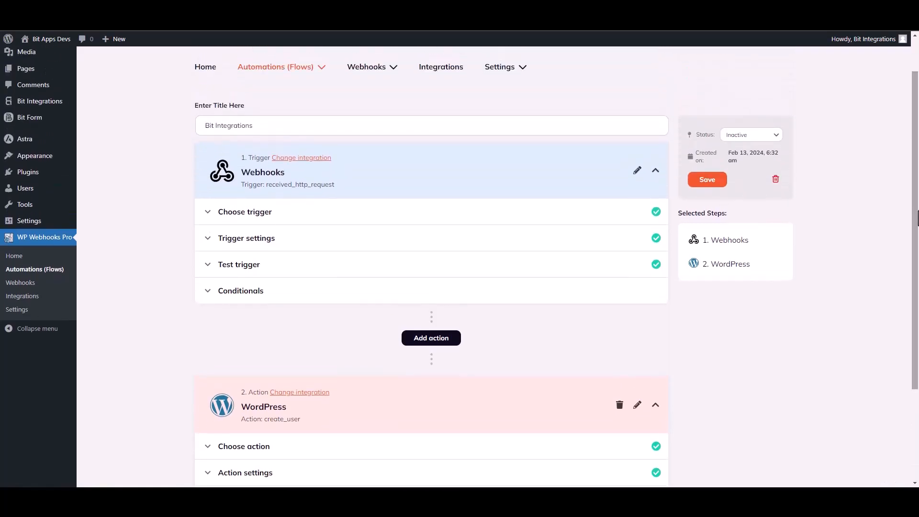
click(733, 135)
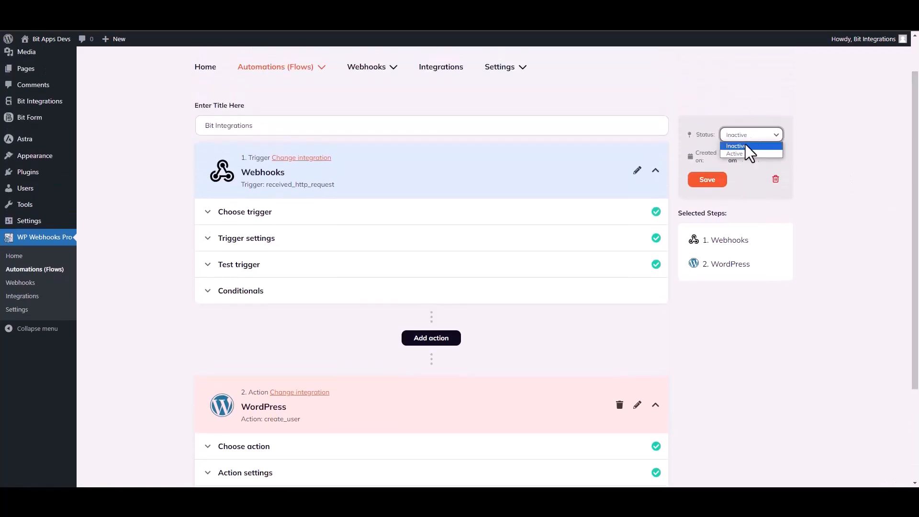
click(735, 151)
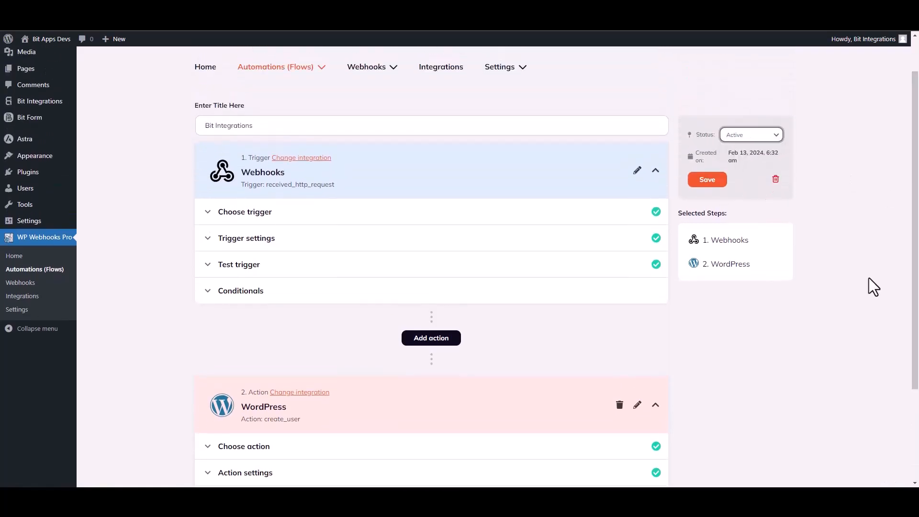
click(712, 184)
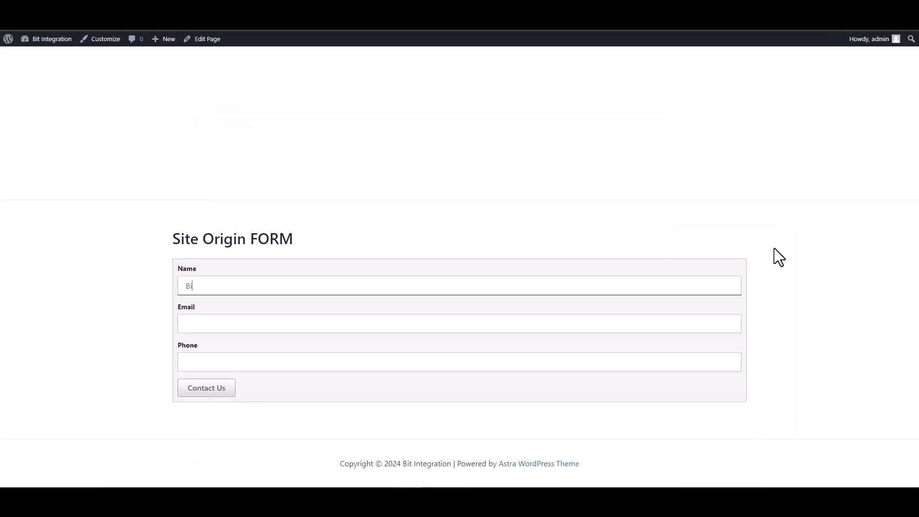
Fill in the Site Origin FORM with the name "Bit Integrations", the contact's email and phone number, and submit it.
text(tegrations)
click(679, 326)
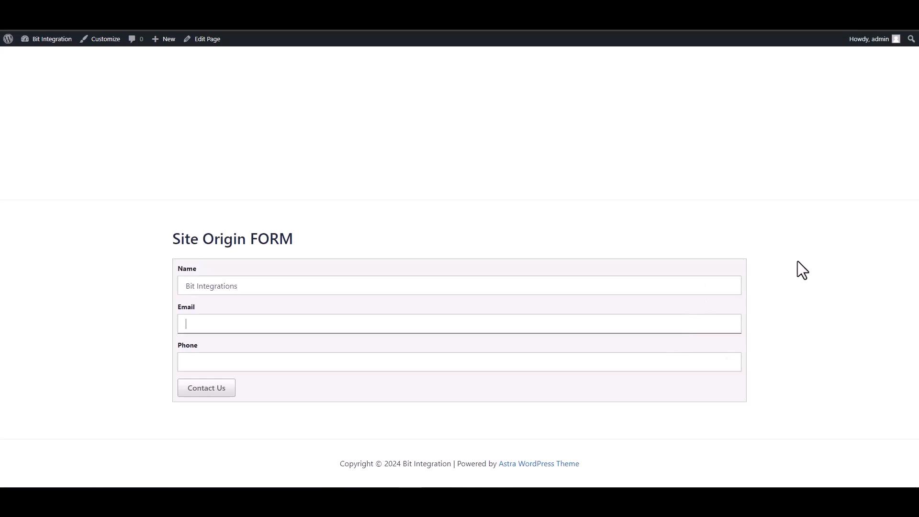
click(663, 360)
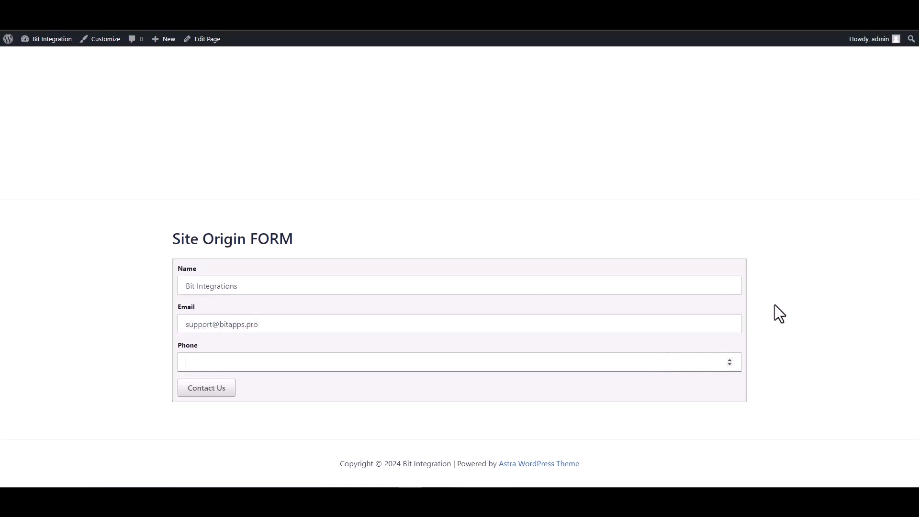
text(444555666)
click(214, 390)
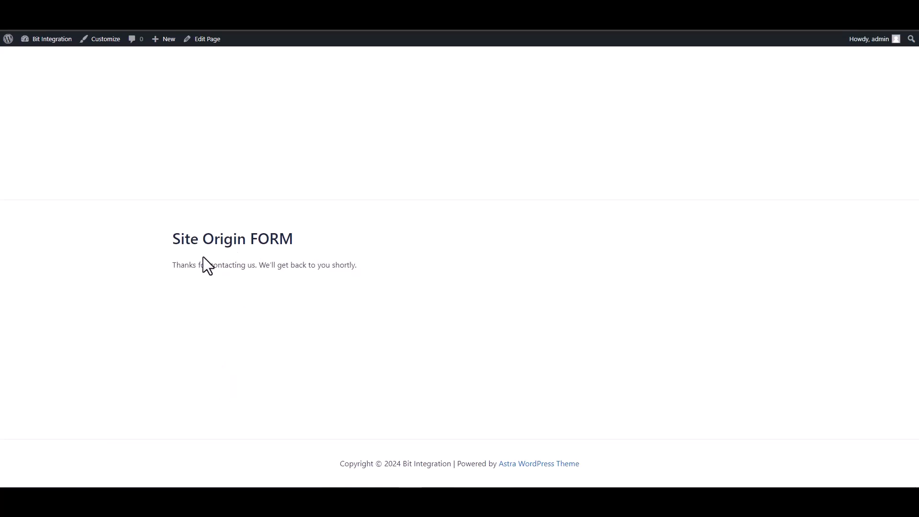
drag(184, 263, 332, 266)
click(320, 295)
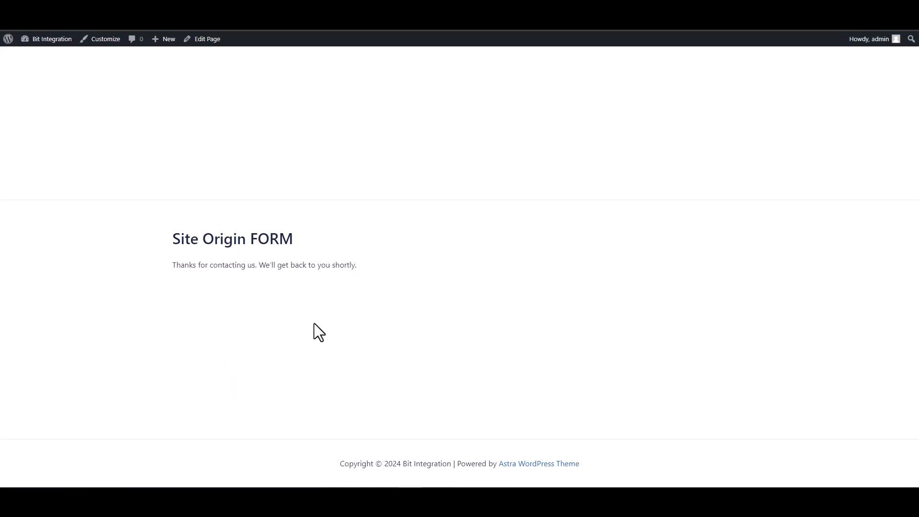